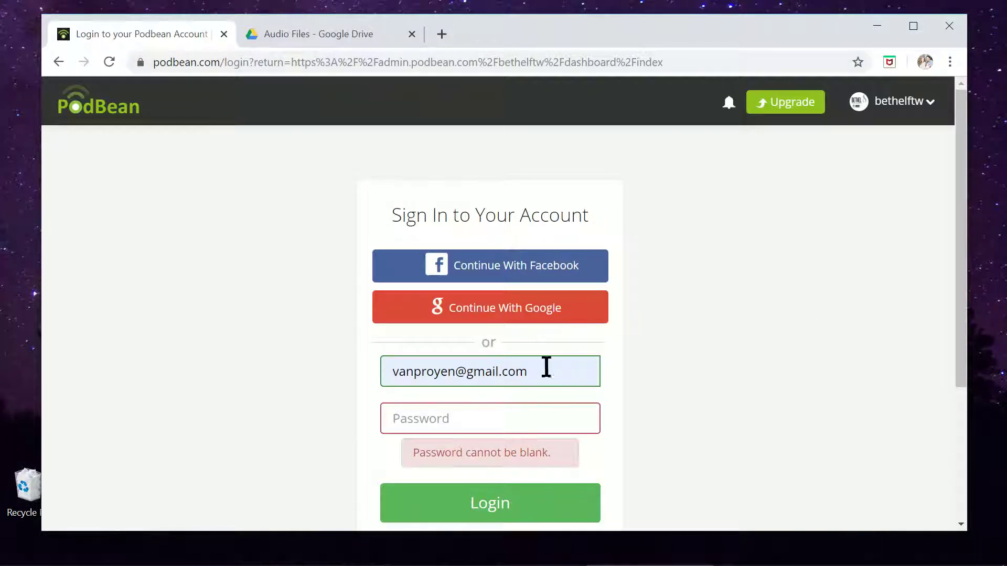
Sign in to Podbean with the account password to reach the Bethel Podcast dashboard.
left_click(504, 420)
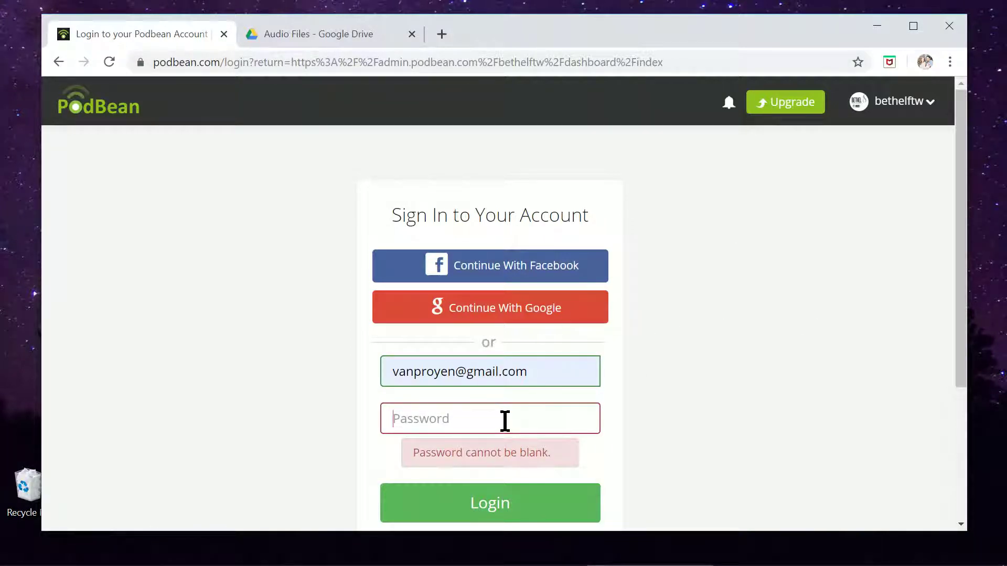
type("•••")
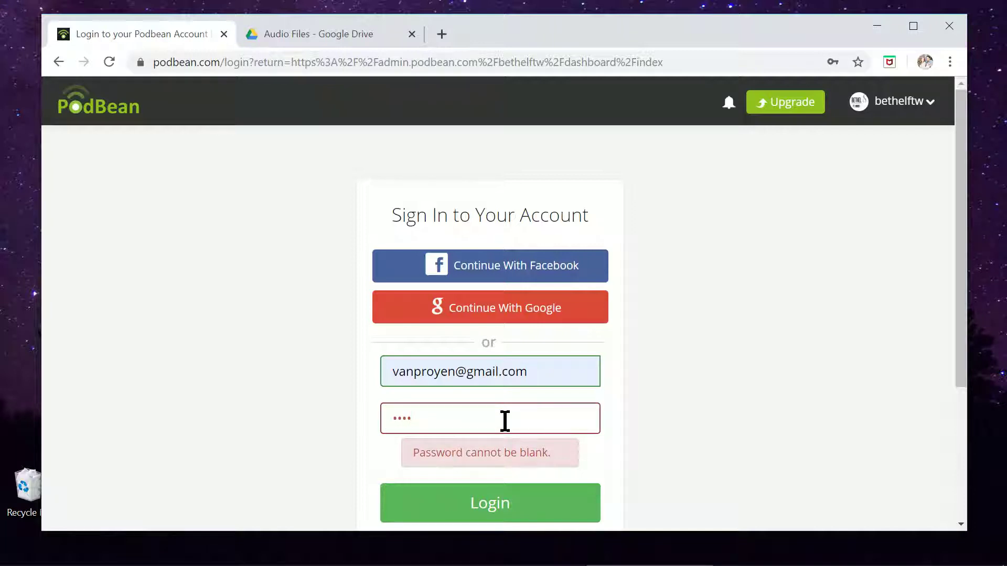
type("•••••••")
key("Return")
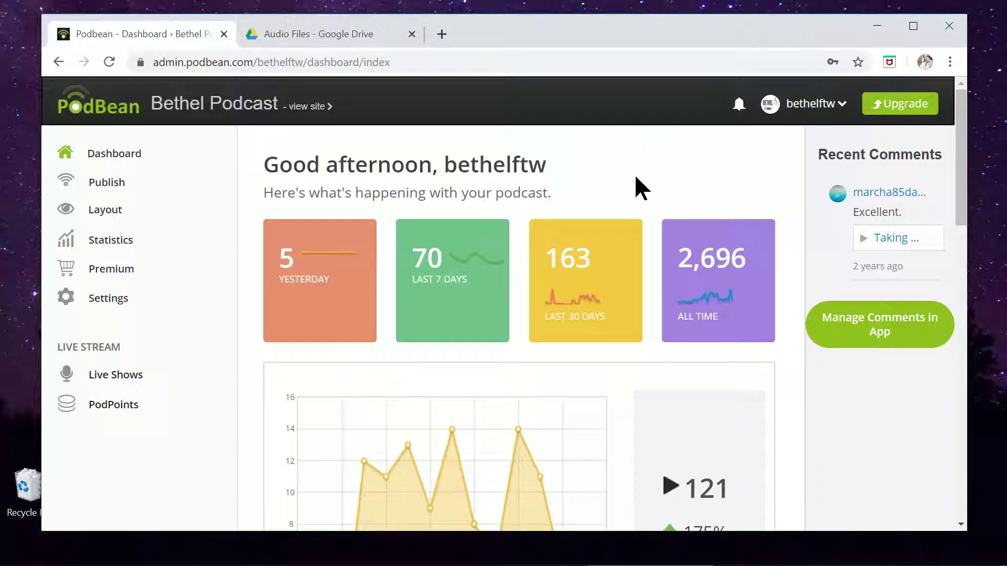
Look over the dashboard statistics, then go to the Publish area's episode list.
scroll(636, 177, "down", 2)
scroll(636, 189, "down", 2)
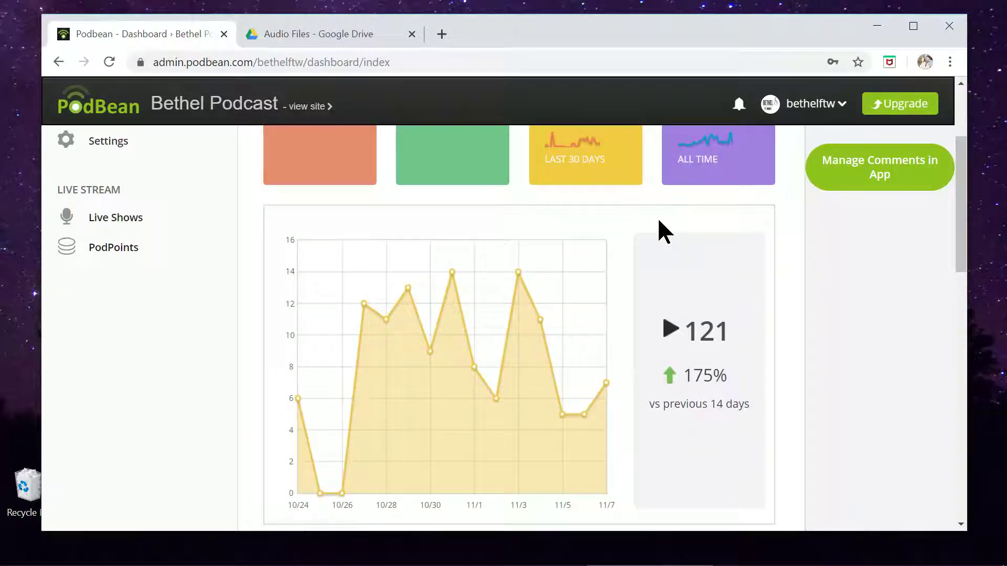
scroll(563, 335, "up", 4)
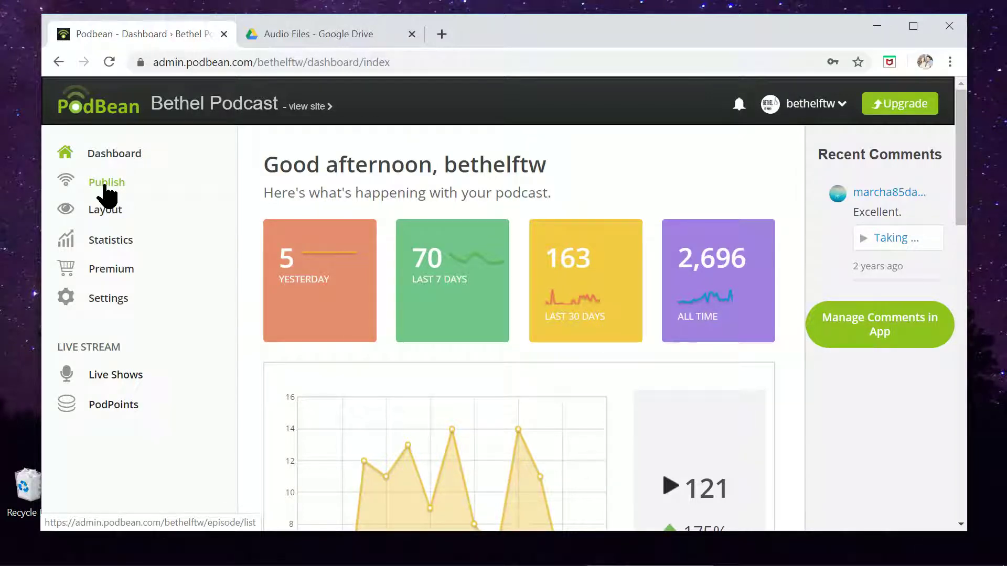
left_click(106, 188)
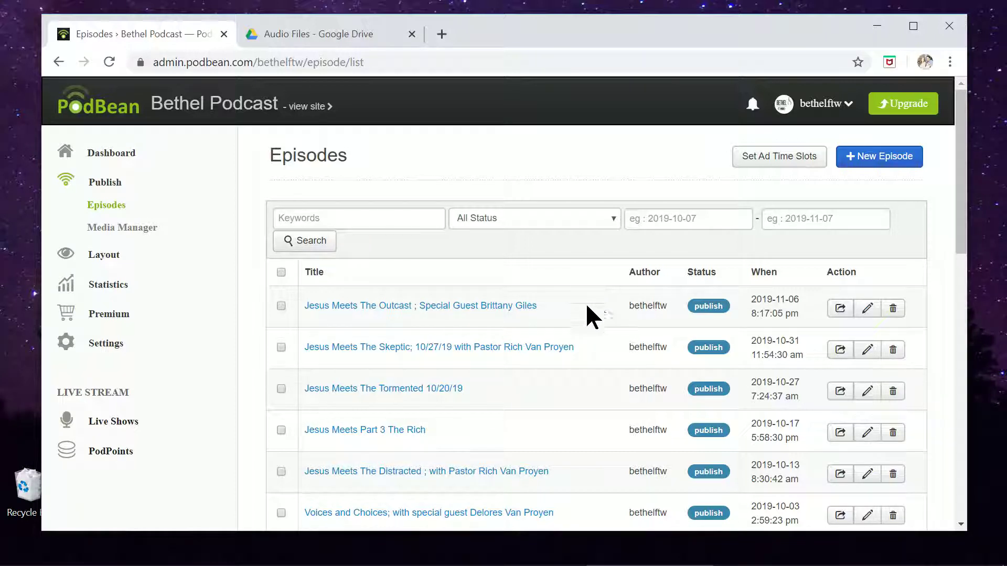
Create a new episode and drop Bethel_Podcast_Brittany_mixdown.mp3 from the Music folder into its upload area.
left_click(886, 161)
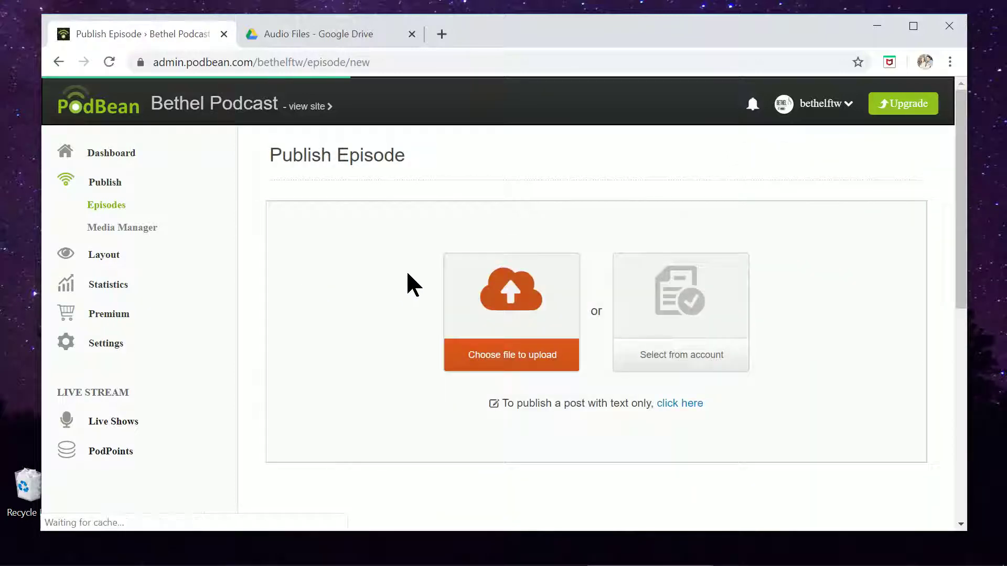
left_click(286, 554)
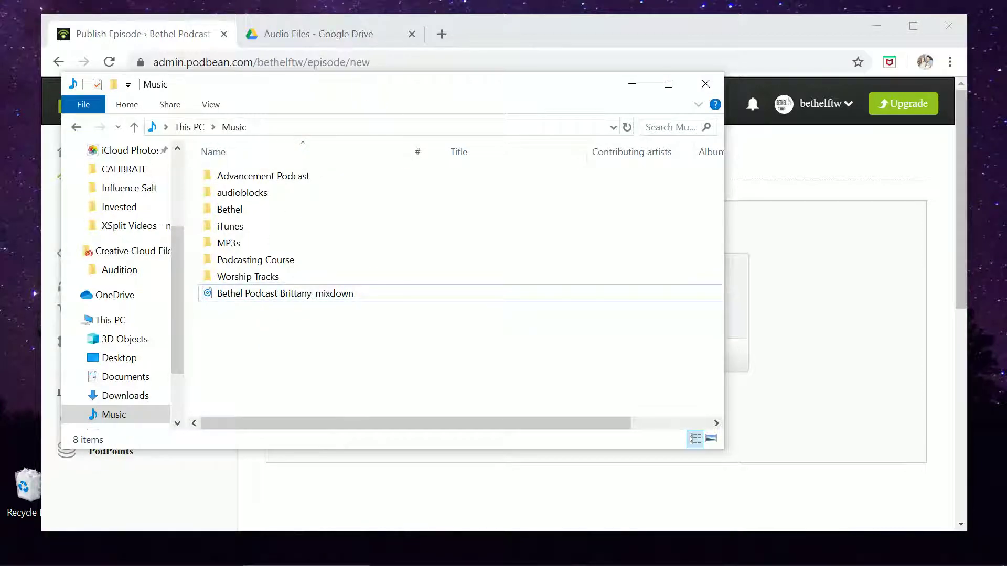
left_click_drag(373, 85, 794, 106)
left_click_drag(688, 320, 464, 308)
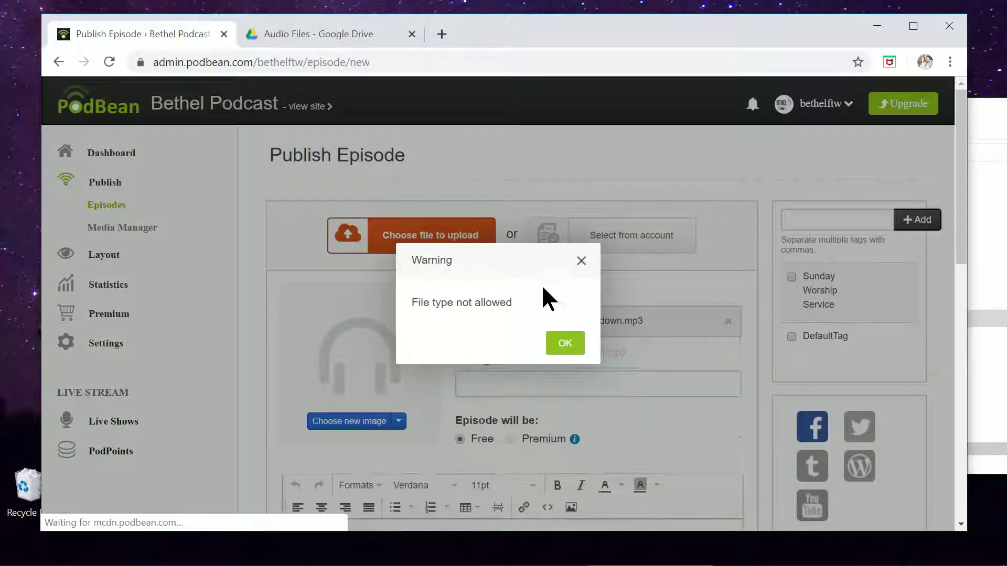
left_click(566, 344)
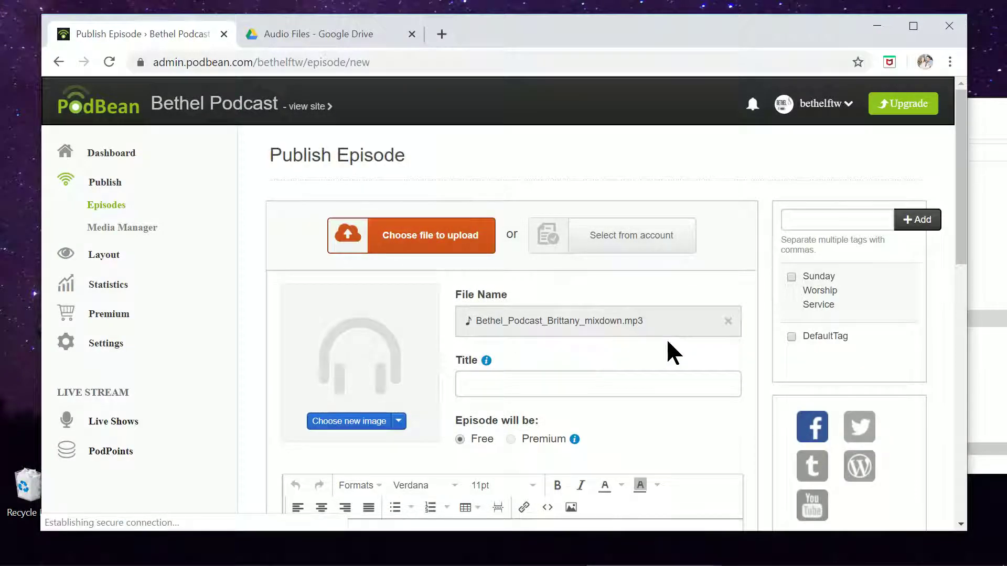
scroll(614, 383, "down", 7)
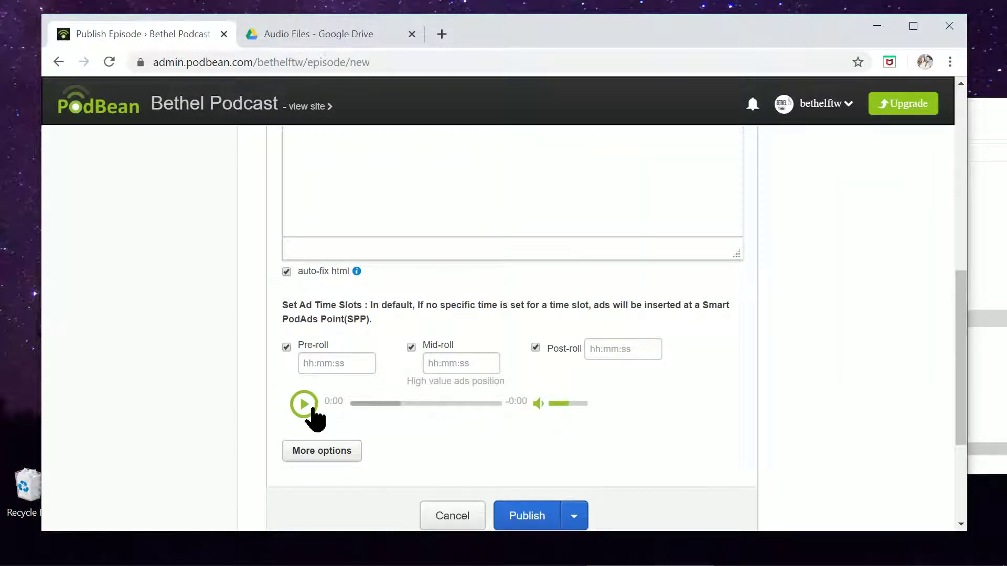
left_click(312, 409)
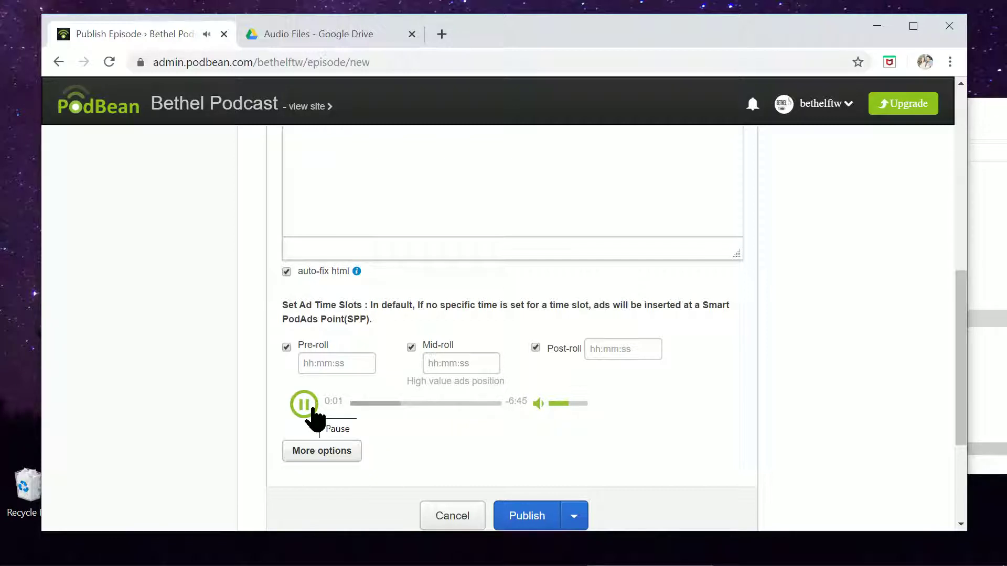
left_click(374, 404)
left_click(480, 404)
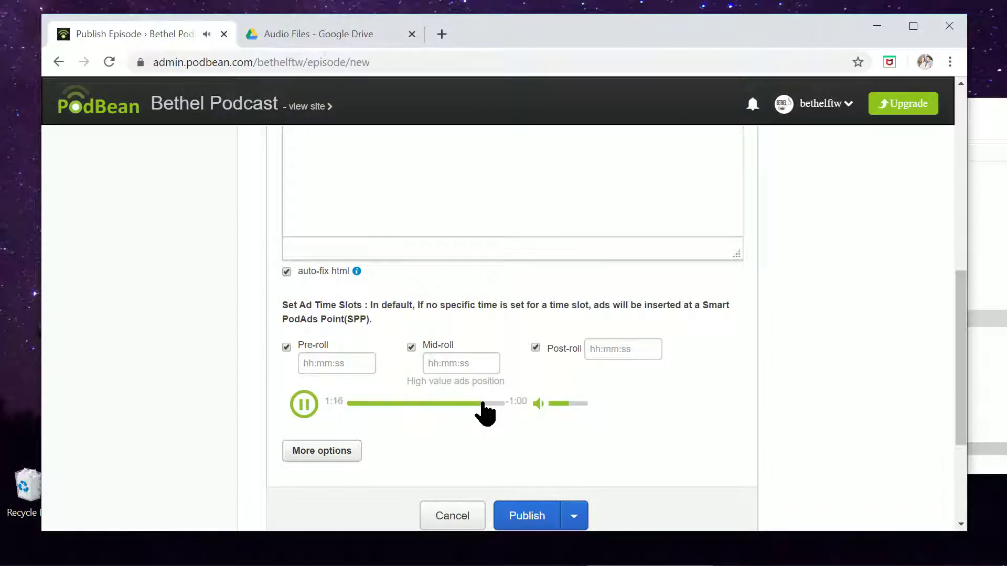
left_click(292, 408)
scroll(707, 426, "up", 6)
scroll(706, 421, "up", 2)
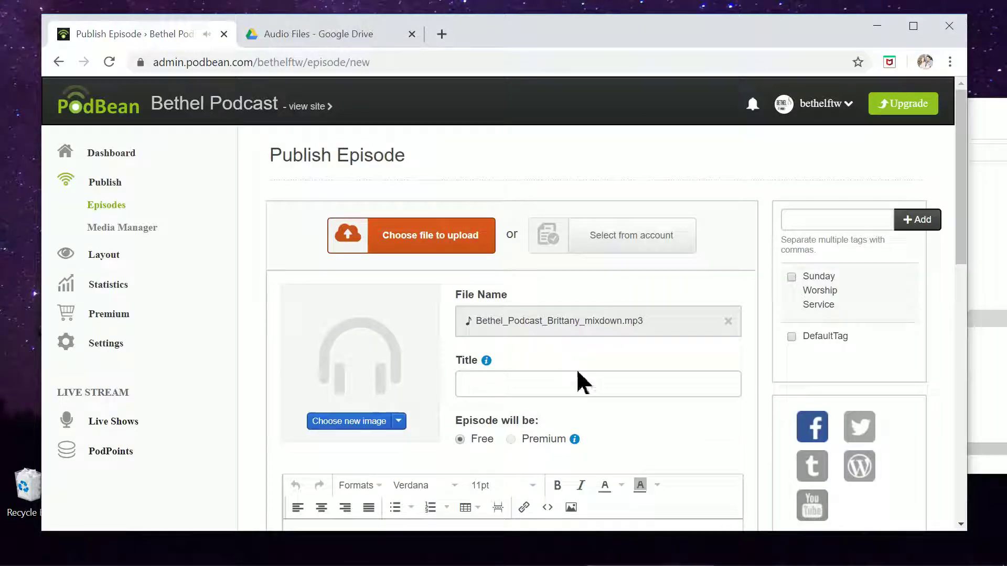
Use bethel_square.png as cover, title it 'Jesus Meets The Outcast', and tag it Sunday Worship Service.
left_click(399, 421)
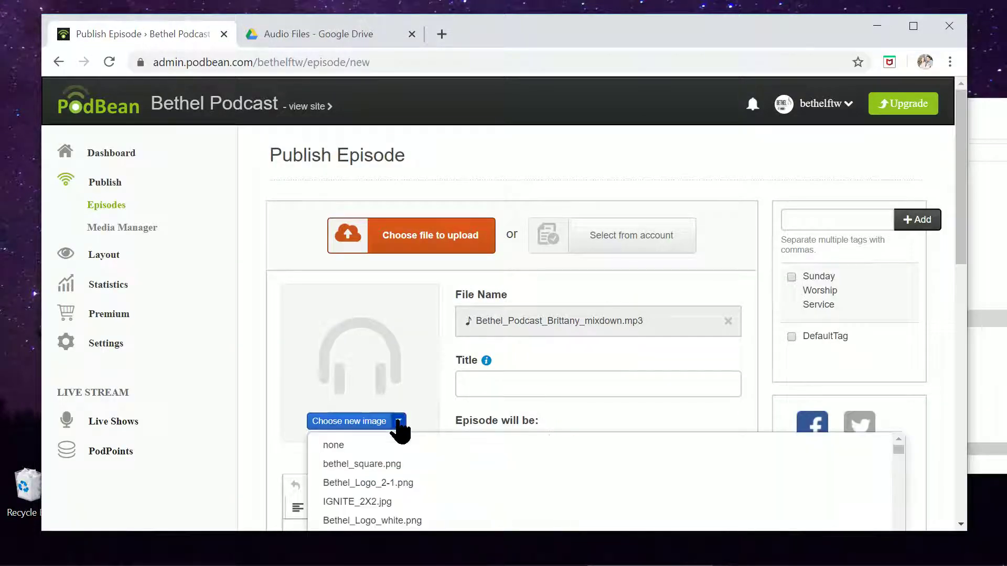
left_click(392, 464)
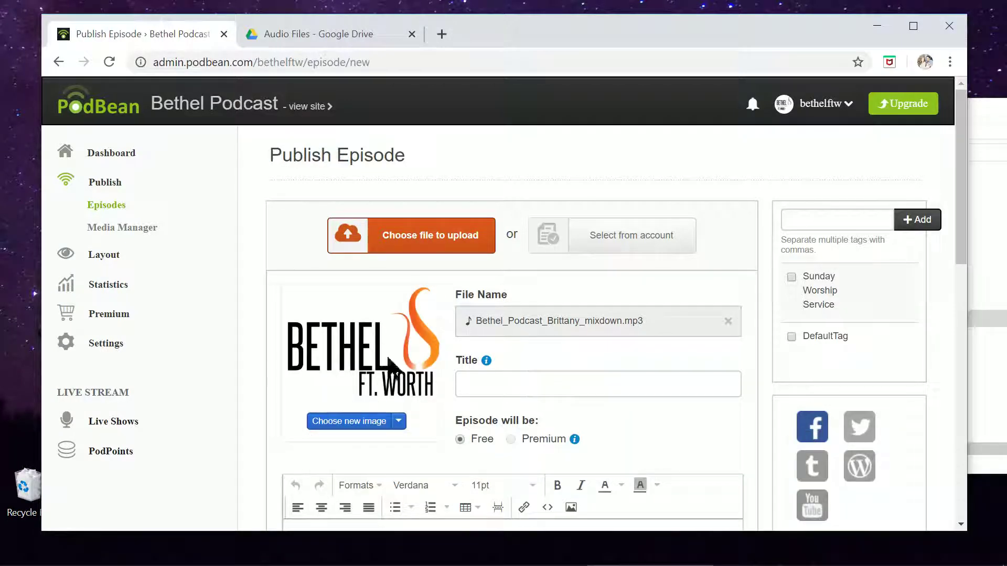
left_click(546, 389)
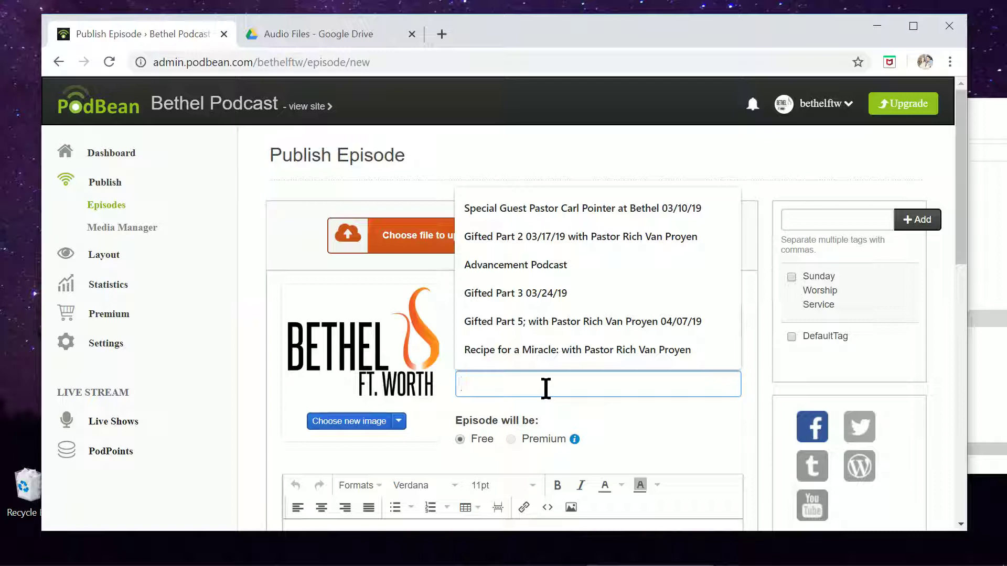
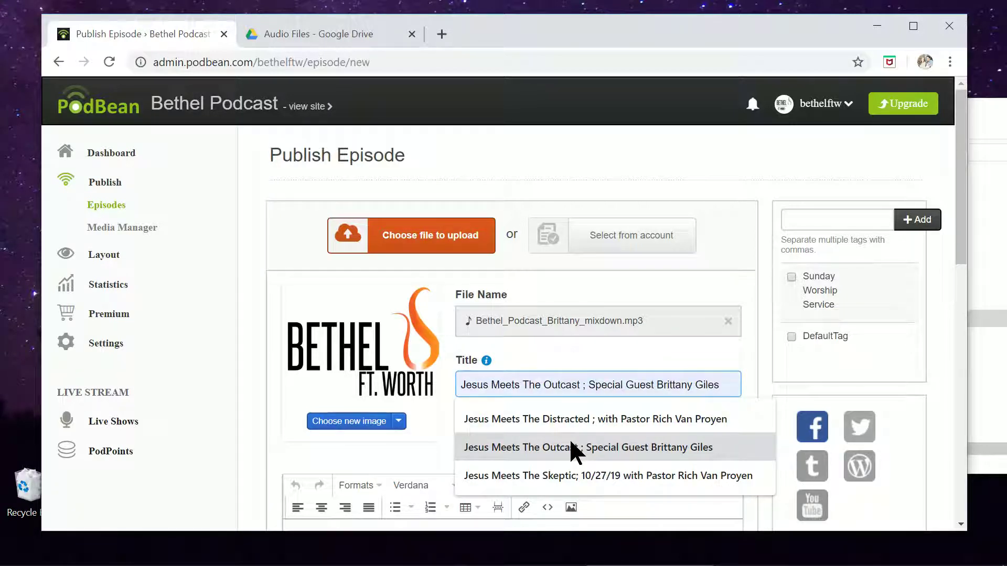
left_click(570, 443)
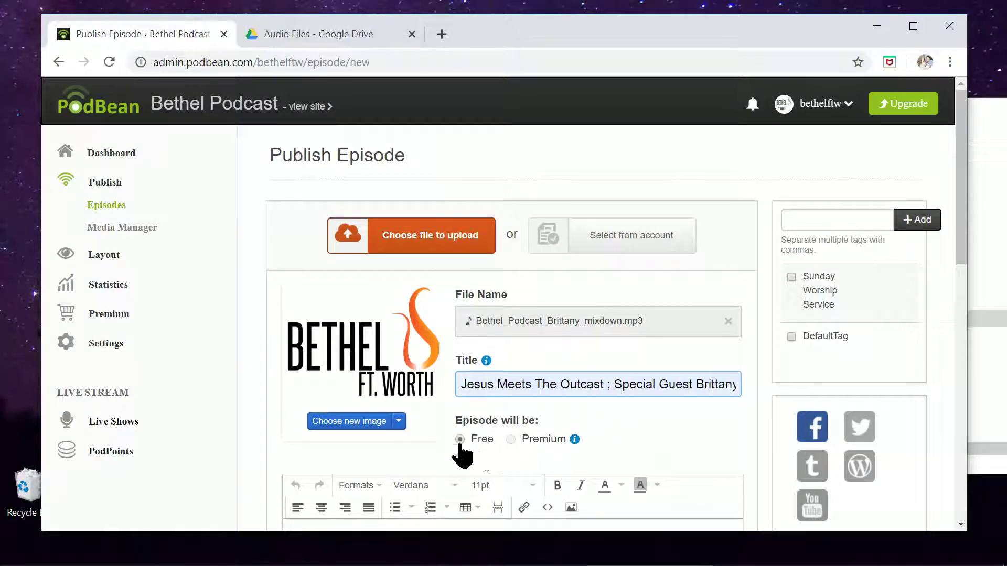
left_click(792, 277)
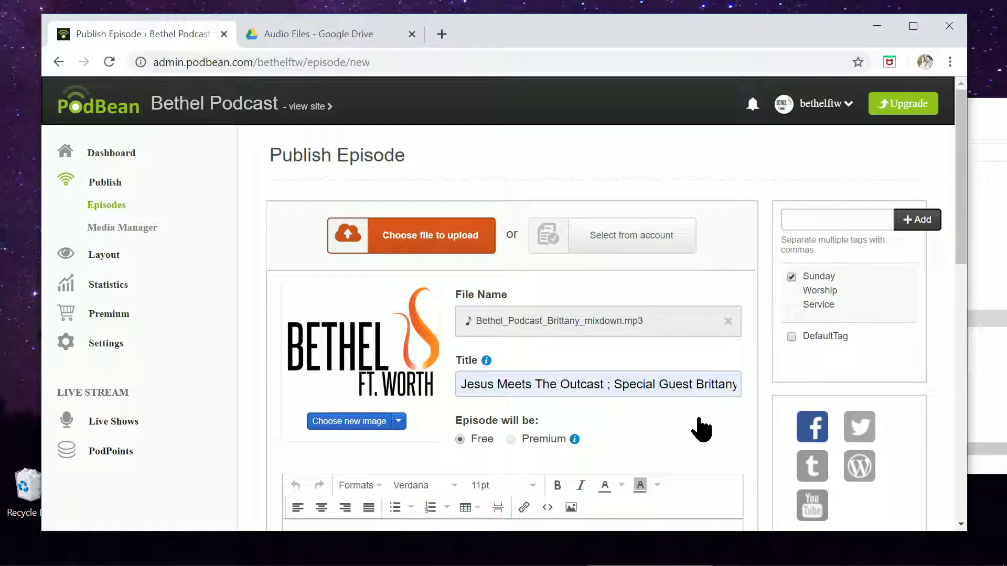
scroll(701, 427, "down", 3)
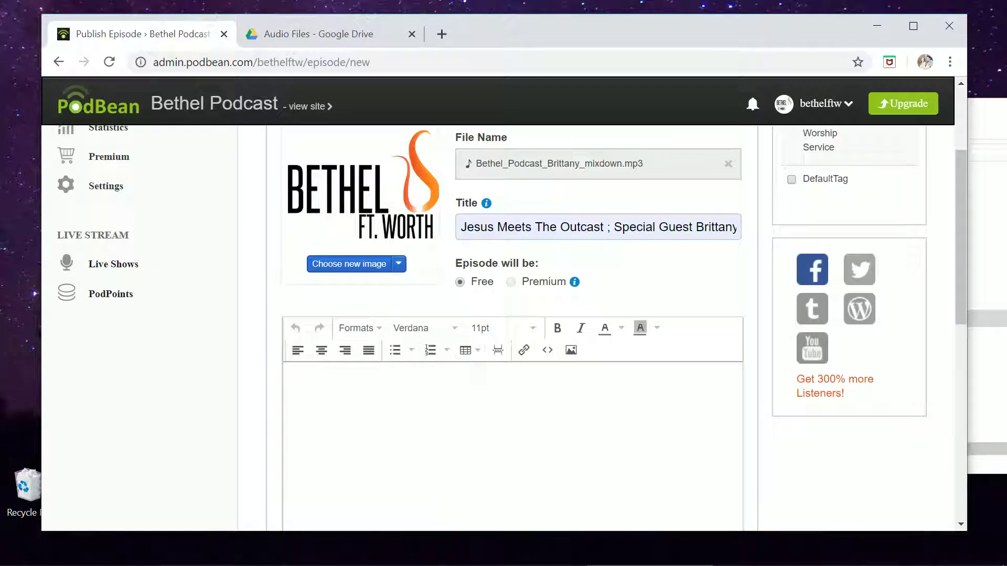
Write the description 'Have you ever felt excluded? Join us today as we talk about the way Jesus met with the outcast.'.
left_click(408, 383)
scroll(498, 457, "up", 2)
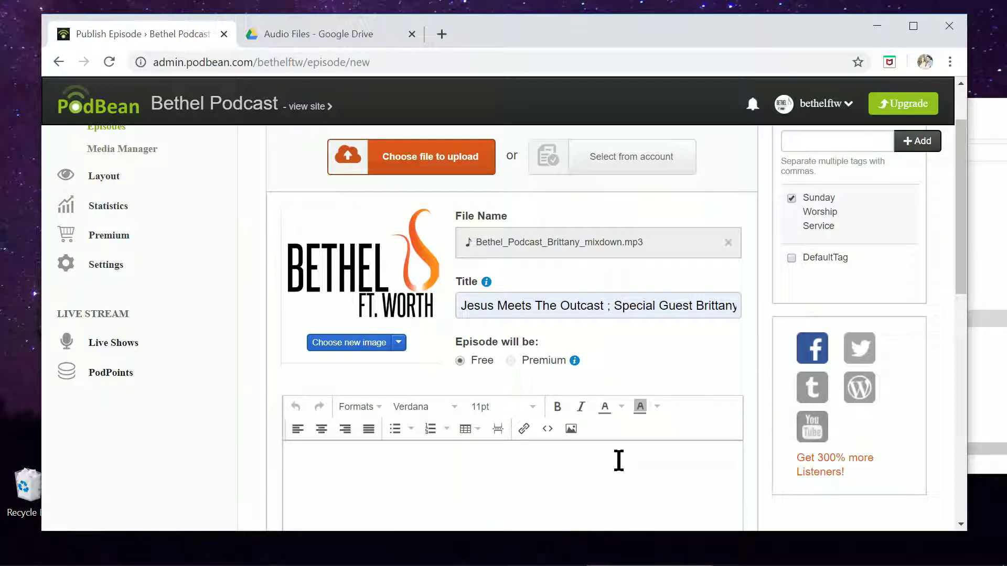
scroll(619, 460, "down", 1)
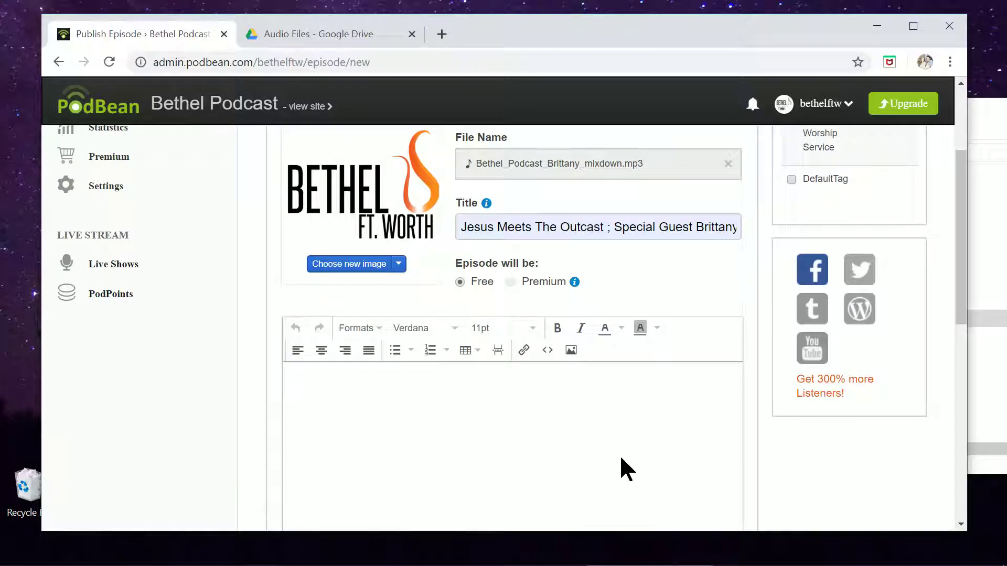
left_click(621, 459)
type("Have you ever fel")
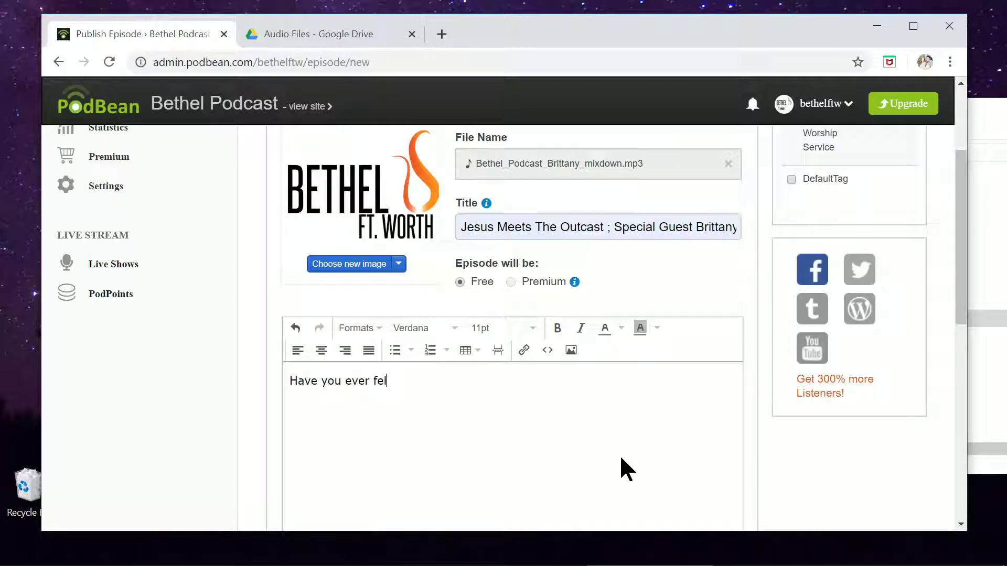
type("t excluded? J")
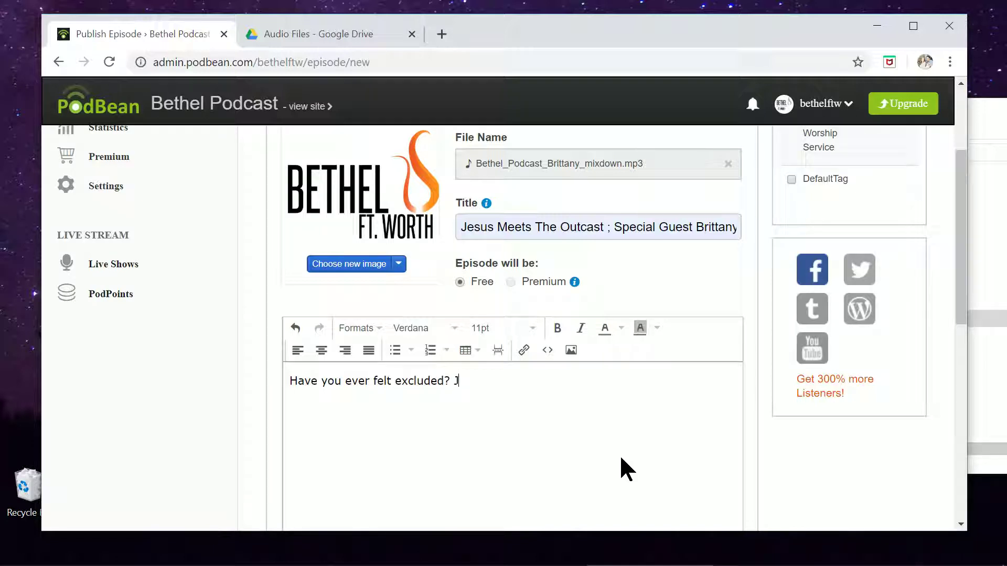
type("oin us today ")
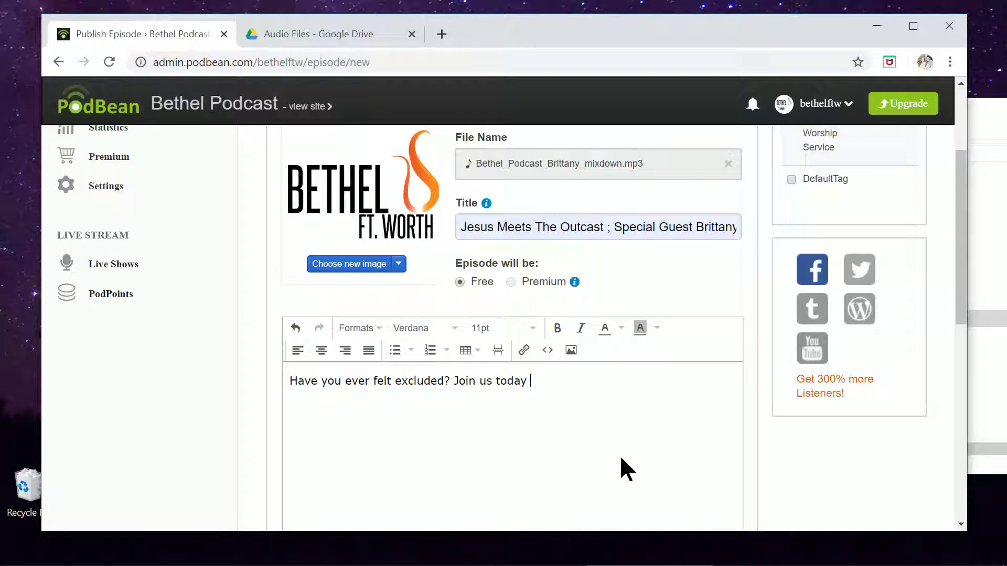
type("as we talk about jj")
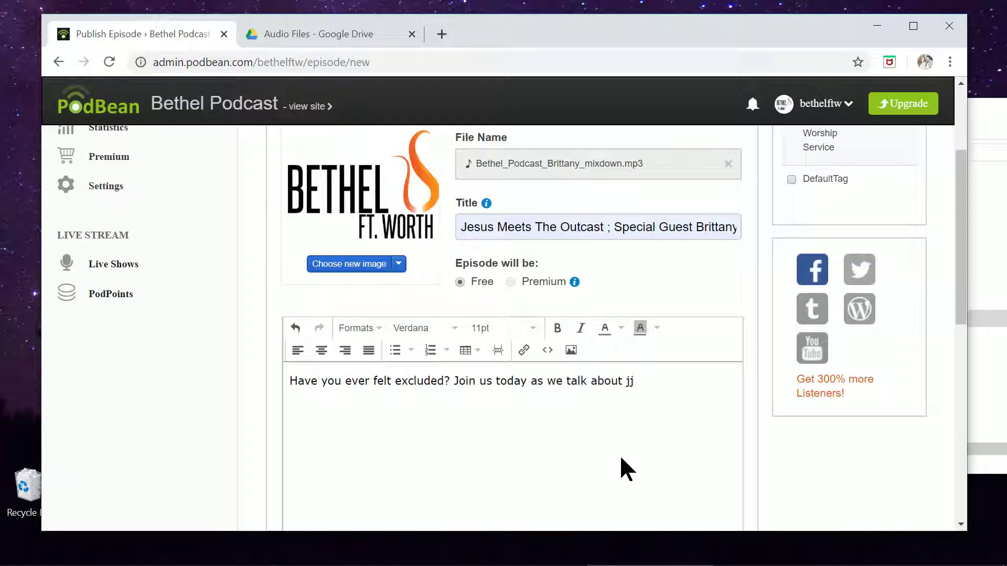
key("BackSpace")
key("BackSpace")
type("the way Jesus")
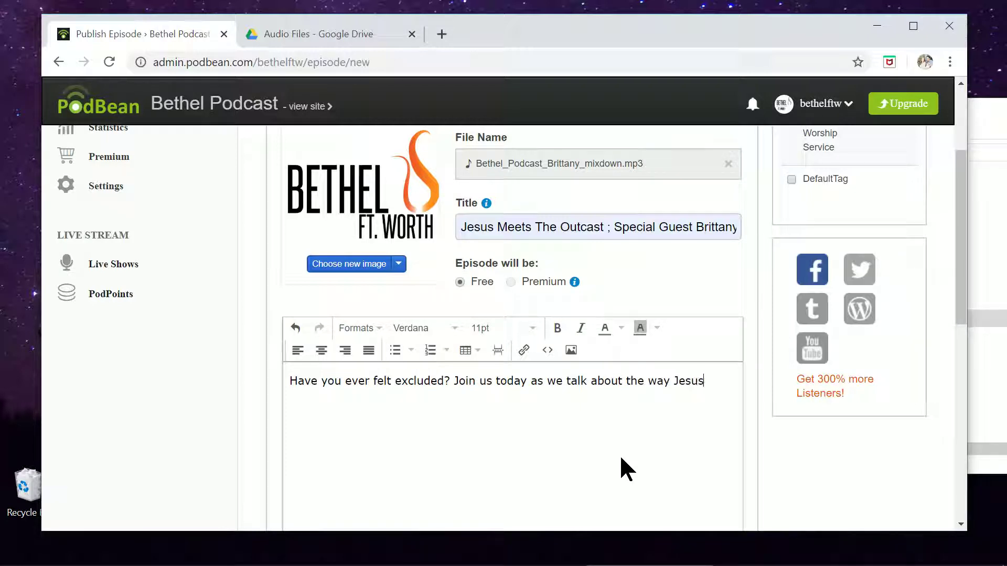
type(" met with the outcast.")
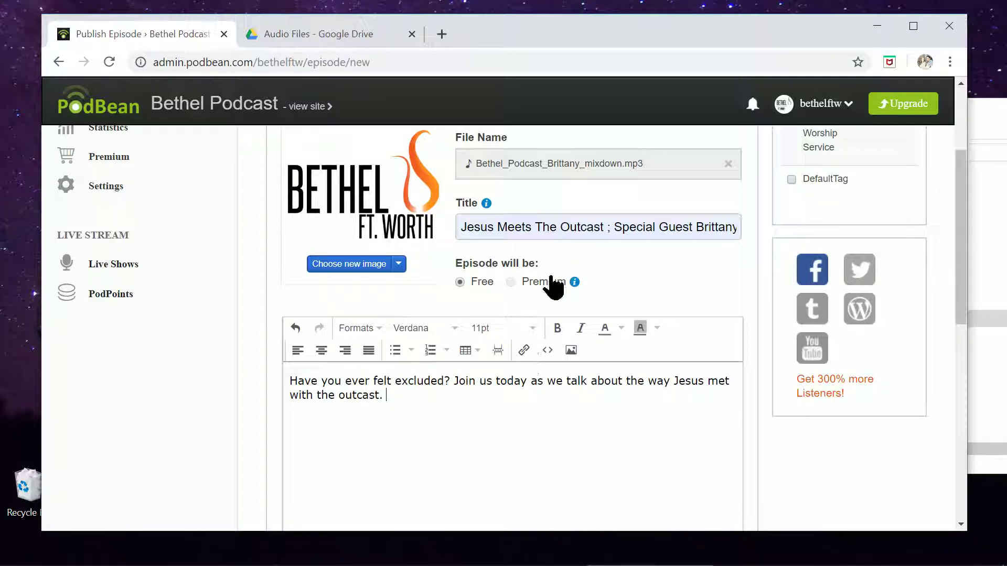
scroll(487, 257, "up", 3)
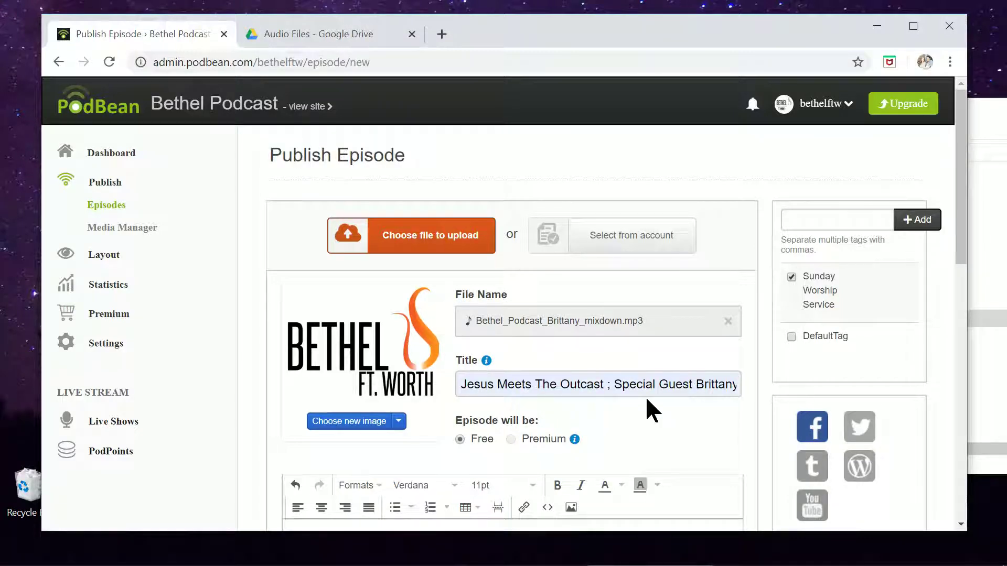
scroll(652, 408, "down", 5)
scroll(659, 407, "down", 3)
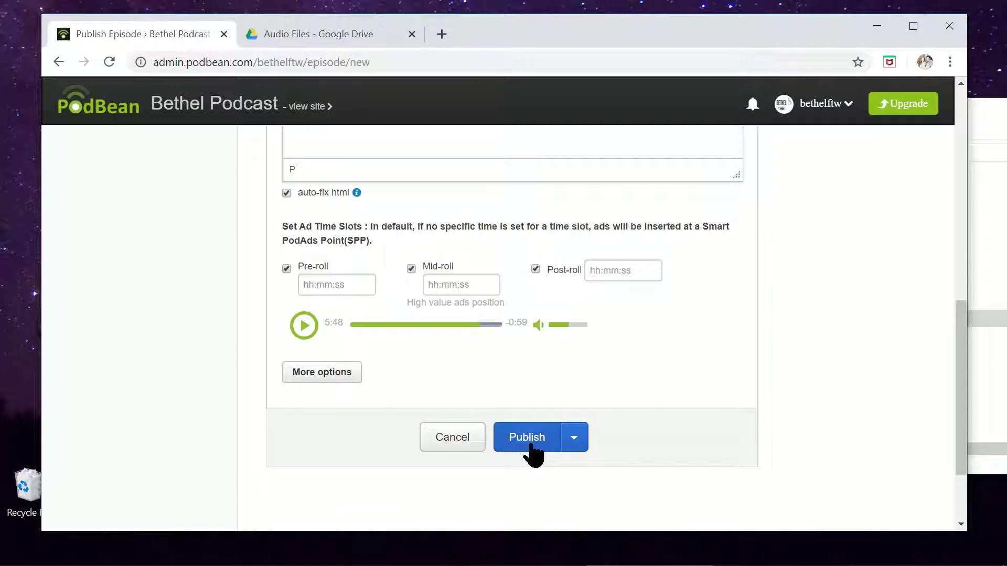
scroll(689, 399, "up", 2)
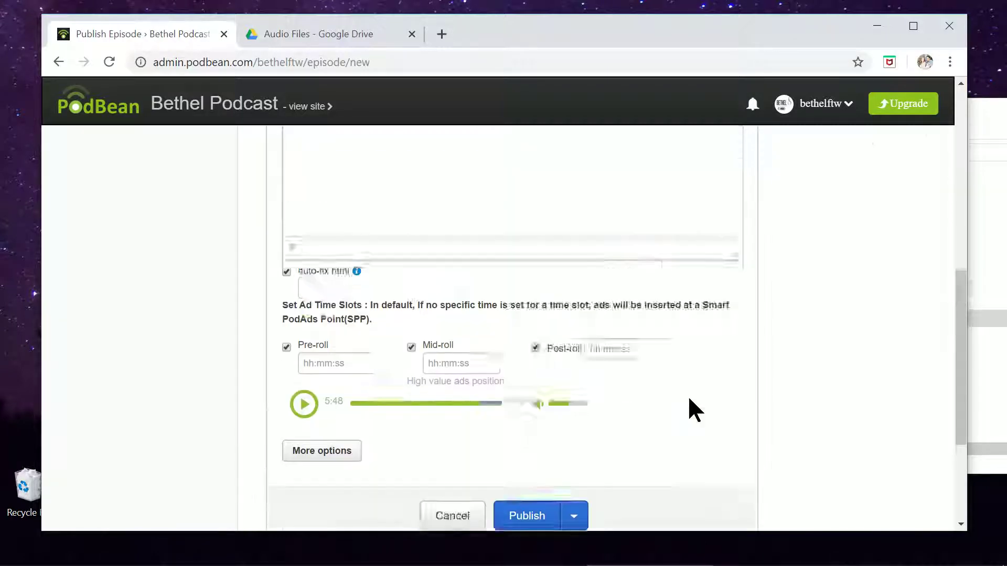
scroll(687, 395, "up", 8)
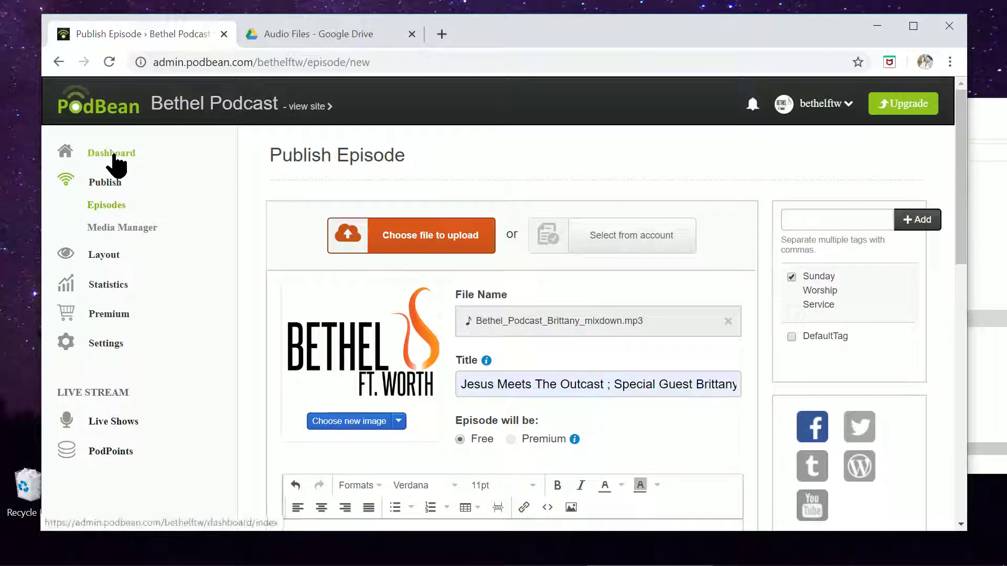
Open the Episodes list with the Outcast episode published at the top, then open the public site.
left_click(105, 205)
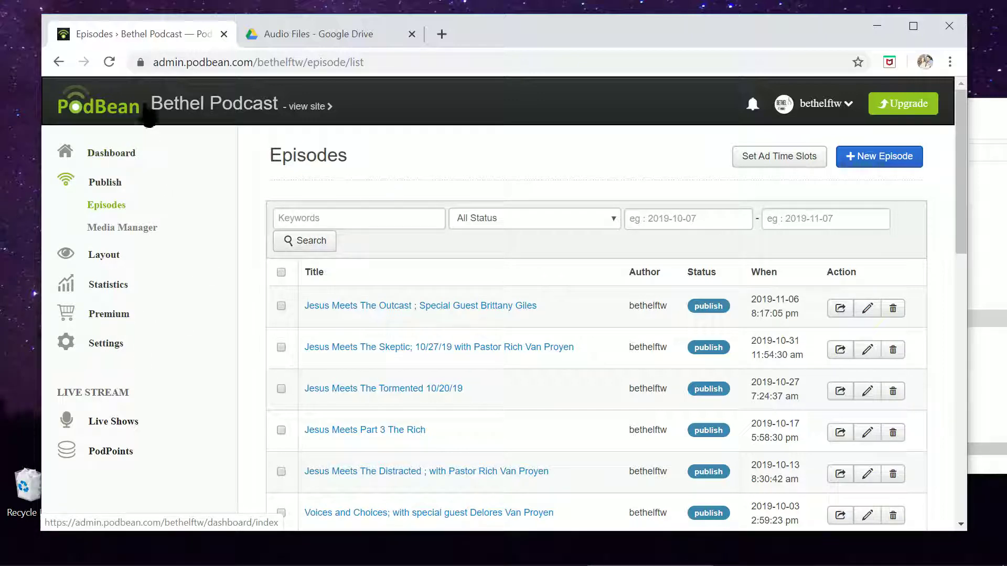
left_click(309, 106)
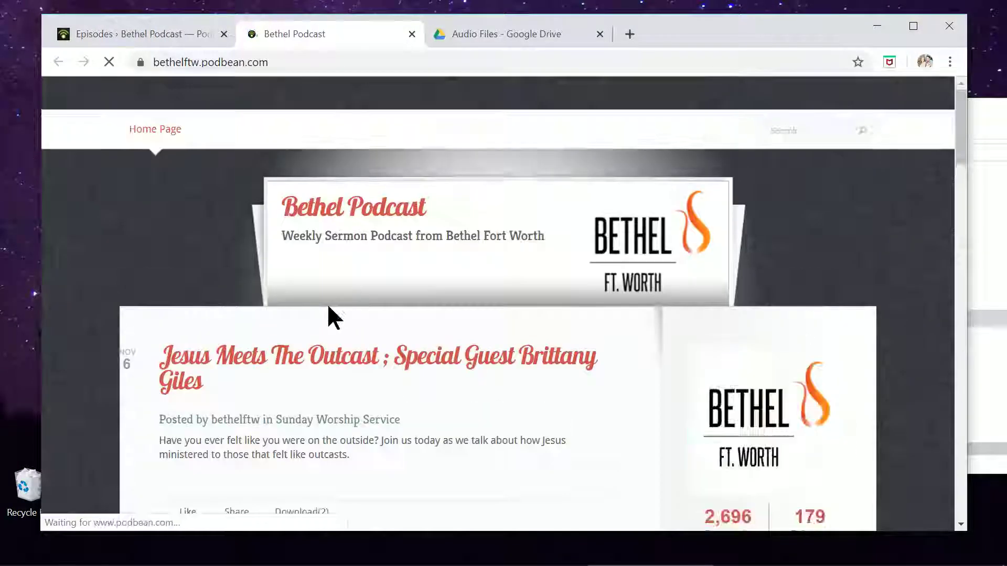
Scroll through the public Outcast episode post, then return to the admin Episodes list.
scroll(533, 385, "down", 3)
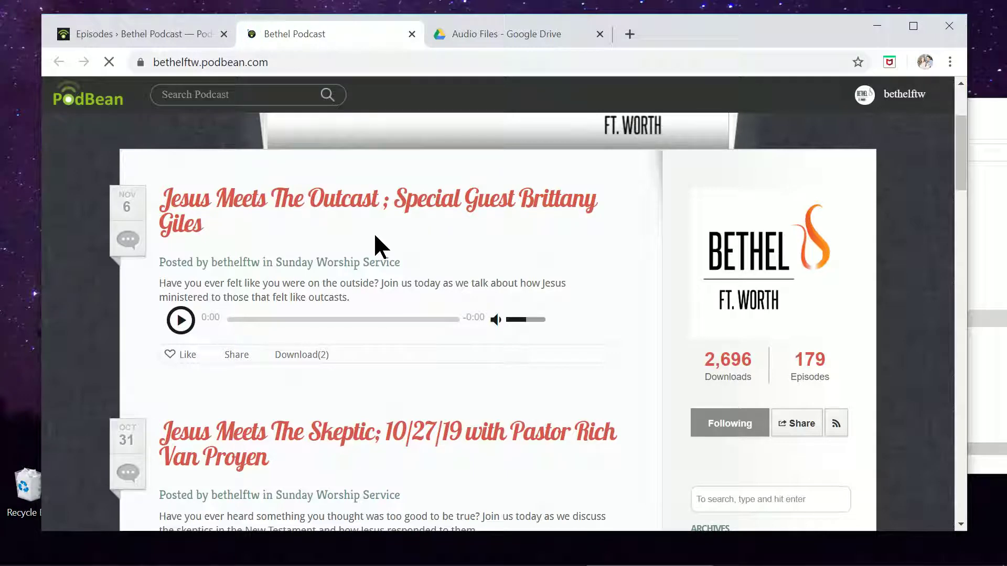
scroll(441, 252, "down", 10)
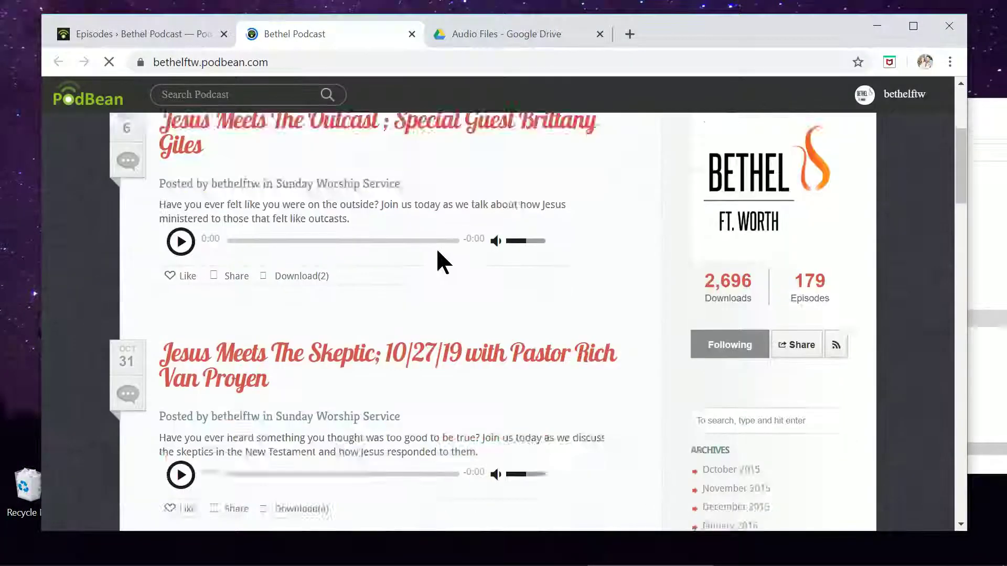
scroll(455, 247, "up", 3)
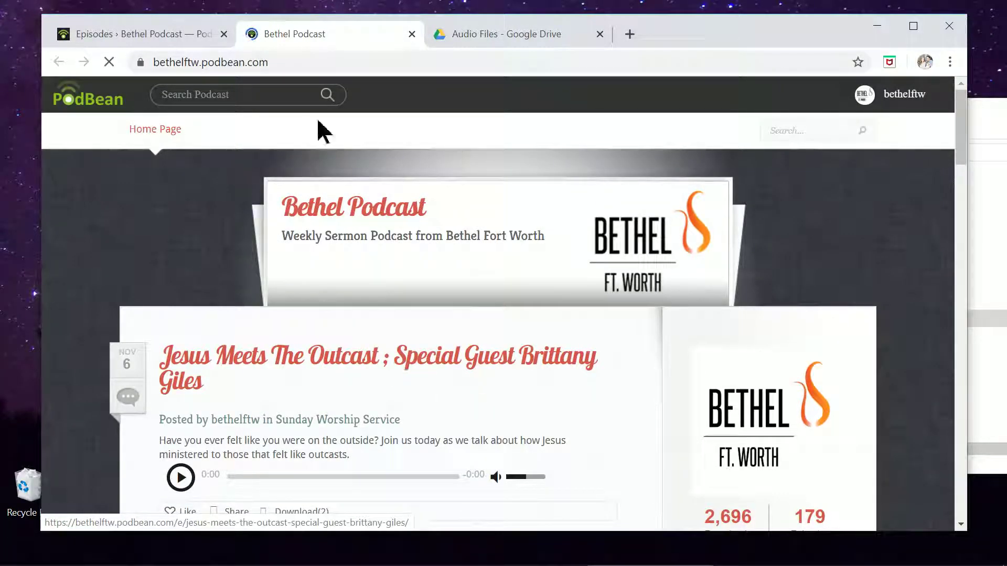
left_click(116, 33)
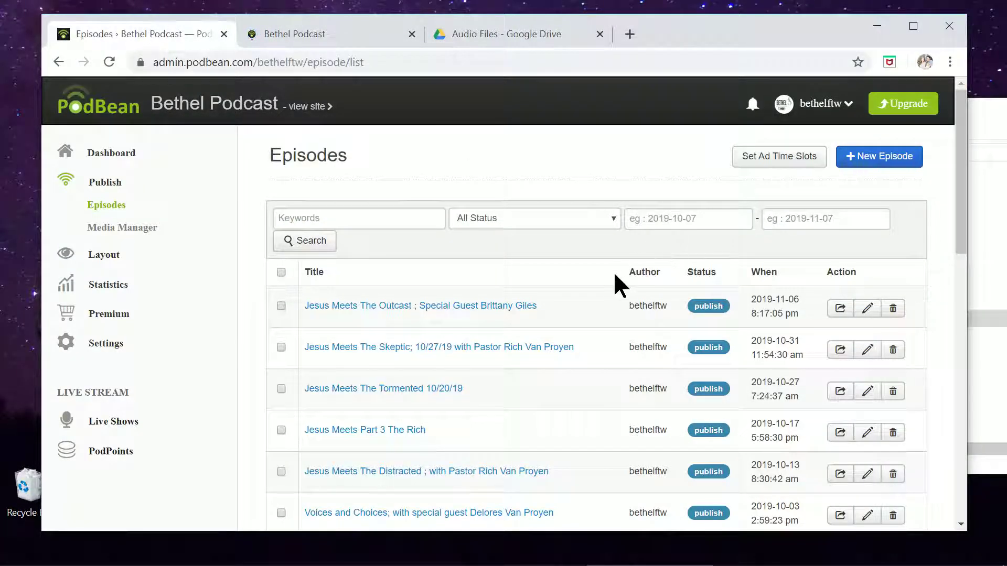